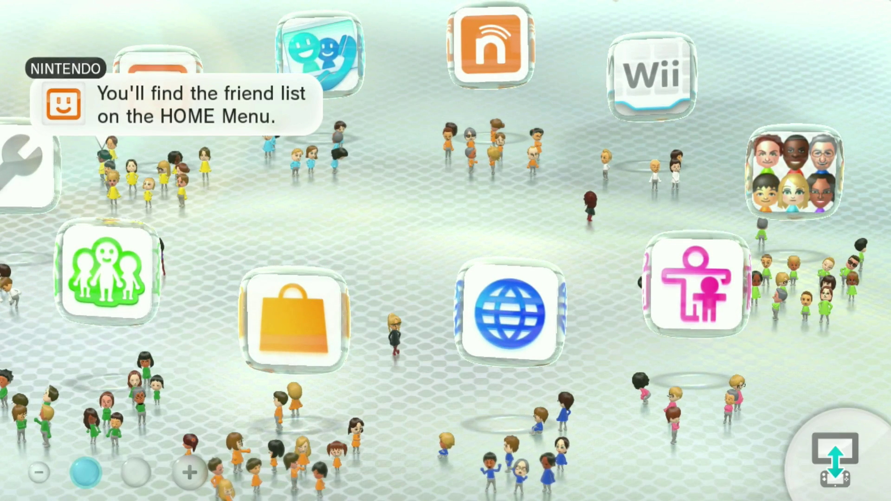
Launch the Internet Browser from the Wii U Menu to load the Loadiine Access Gate page
{"action": "left_click", "coordinate": [510, 314]}
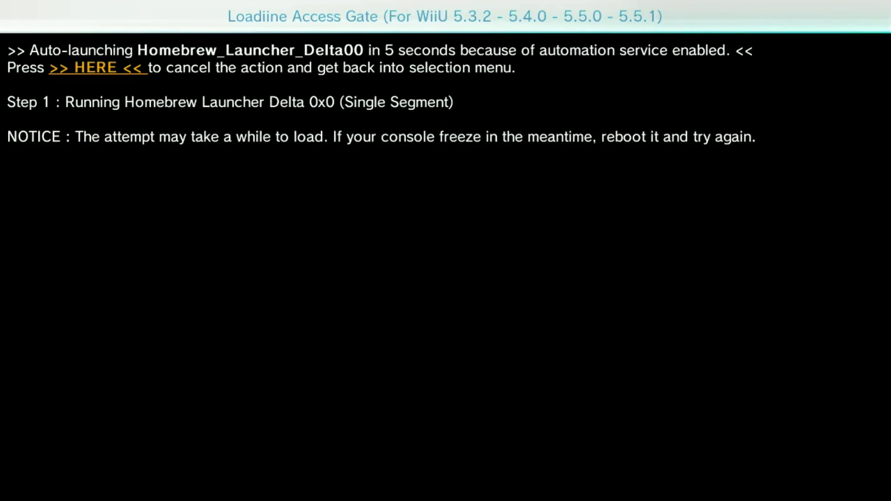
Stop the Homebrew_Launcher_Delta00 auto-launch and run Homebrew Launcher (Delta 0x0) from the program list
{"action": "left_click", "coordinate": [95, 68]}
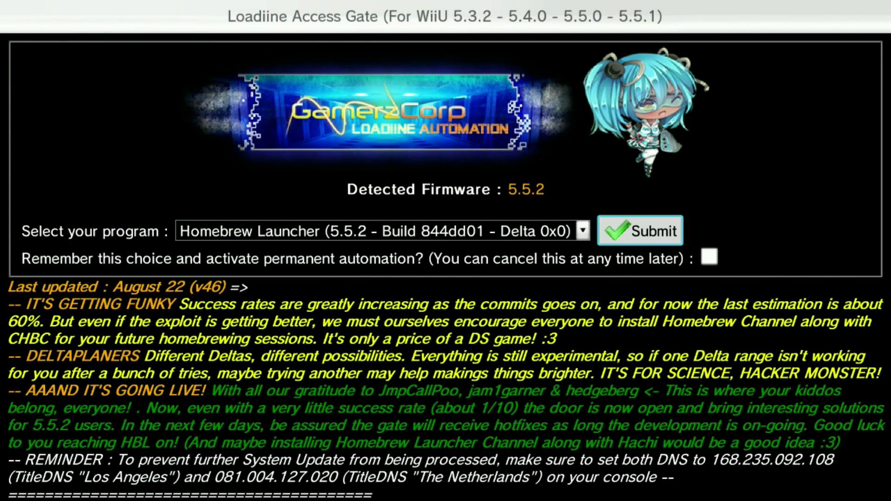
{"action": "left_click", "coordinate": [583, 231]}
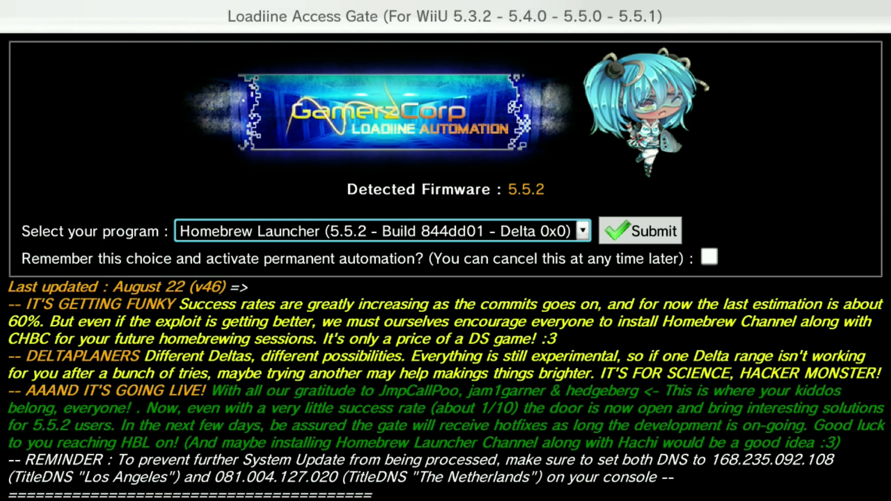
{"action": "left_click", "coordinate": [640, 231]}
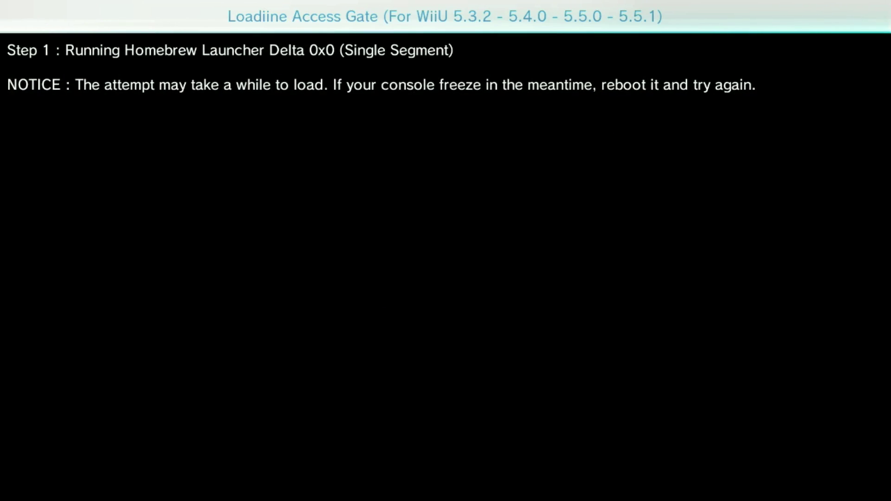
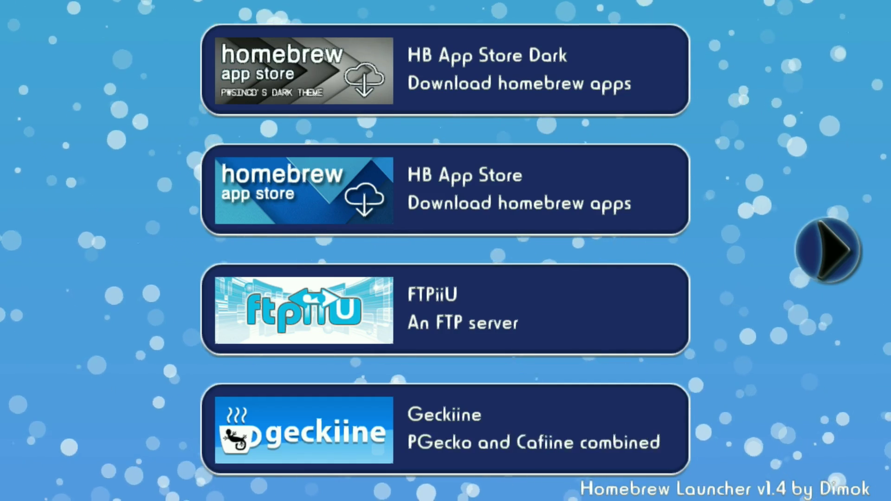
Page back and forth through the app list to the page listing the Haxchi installer
{"action": "key", "text": "Right"}
{"action": "key", "text": "Right"}
{"action": "key", "text": "Right"}
{"action": "key", "text": "Right"}
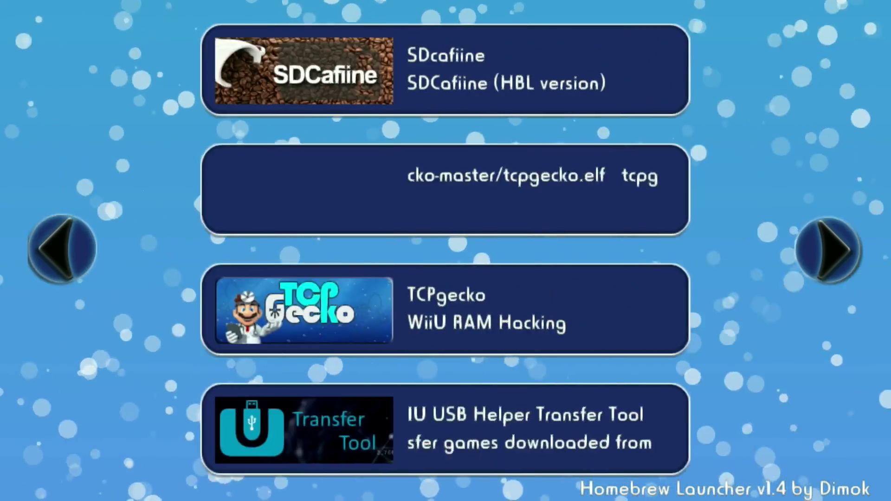
{"action": "key", "text": "Left"}
{"action": "key", "text": "Left"}
{"action": "key", "text": "Left"}
{"action": "key", "text": "Left"}
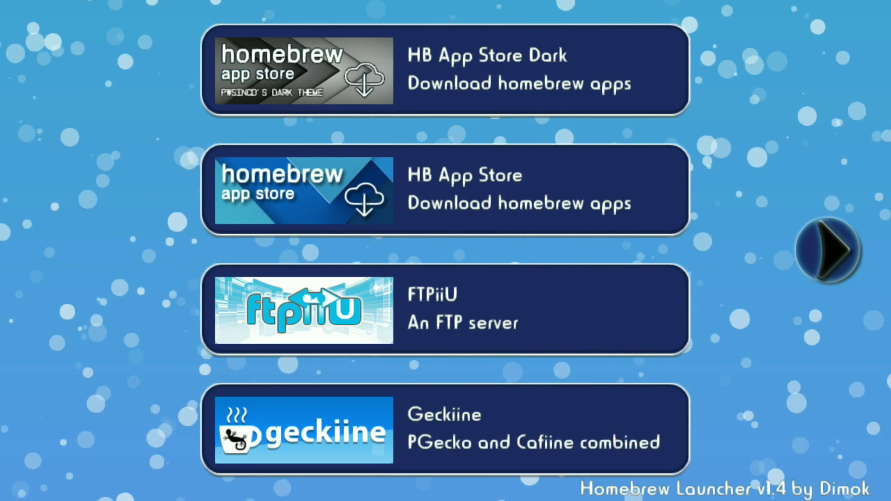
{"action": "key", "text": "Right"}
{"action": "key", "text": "Right"}
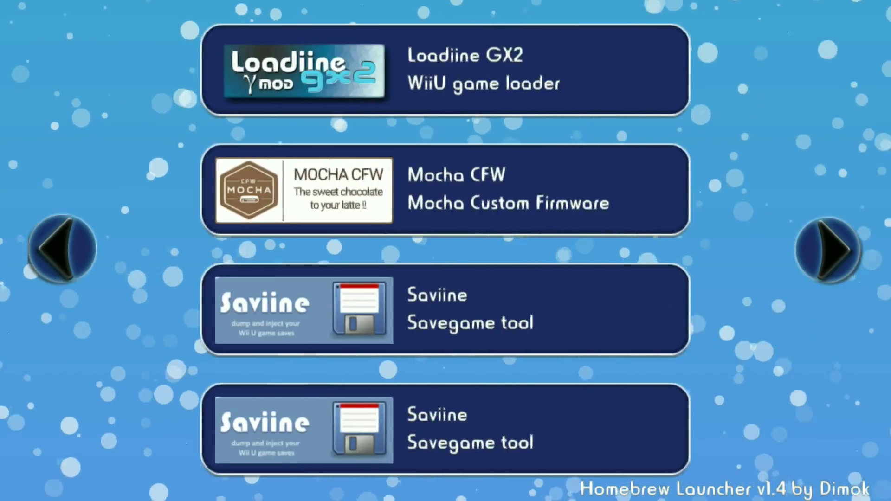
{"action": "key", "text": "Left"}
{"action": "key", "text": "Left"}
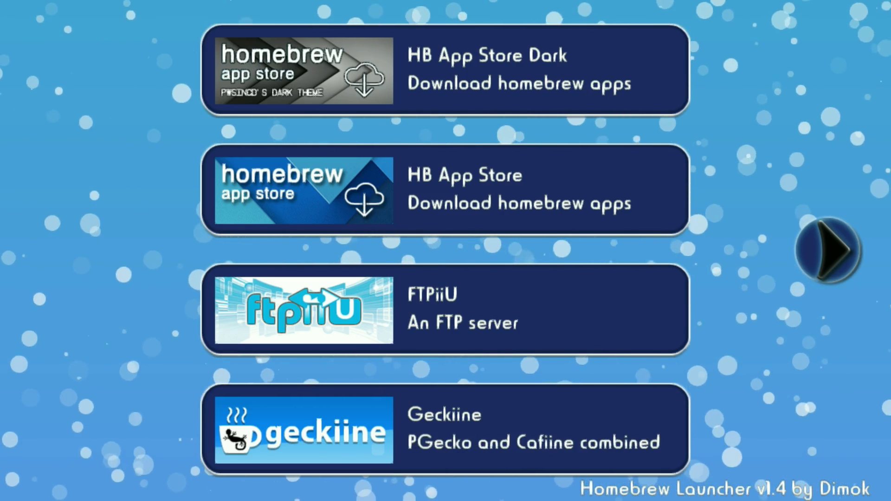
Advance to the Haxchi v2.5u2 tile and open its details to launch the installer
{"action": "key", "text": "Right"}
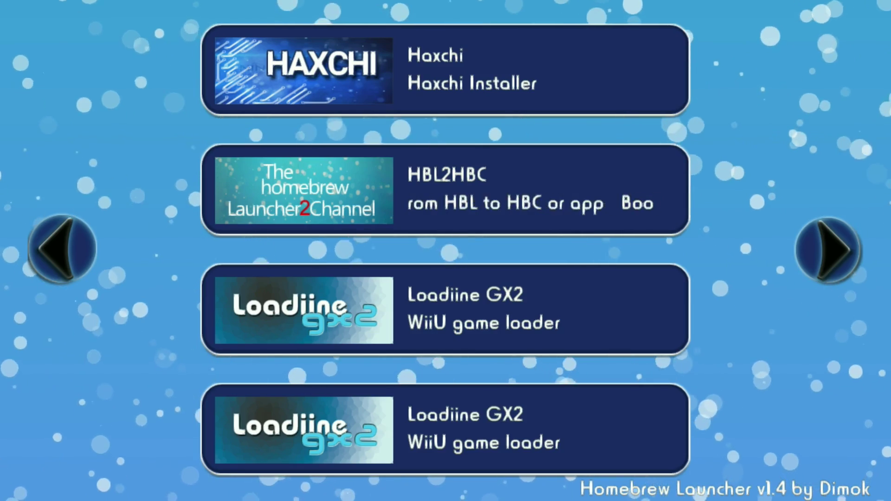
{"action": "key", "text": "Return"}
{"action": "key", "text": "Return"}
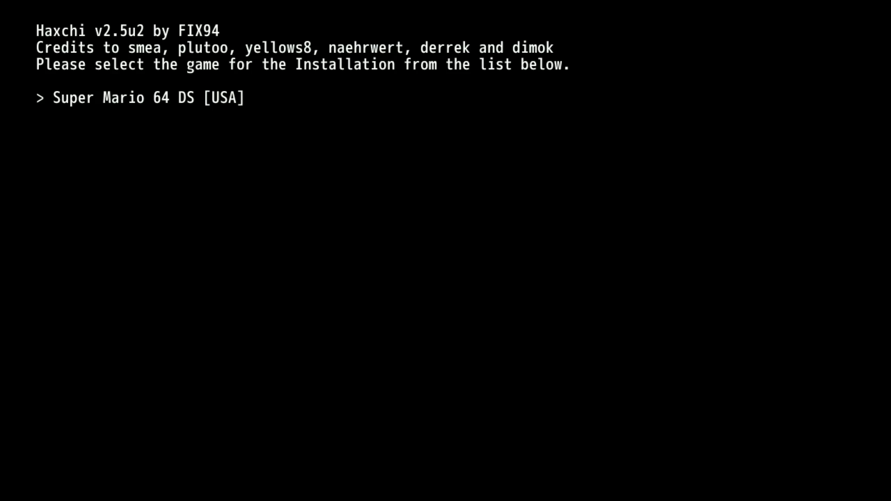
Select Super Mario 64 DS [USA] to bring up the install confirmation warning
{"action": "key", "text": "a"}
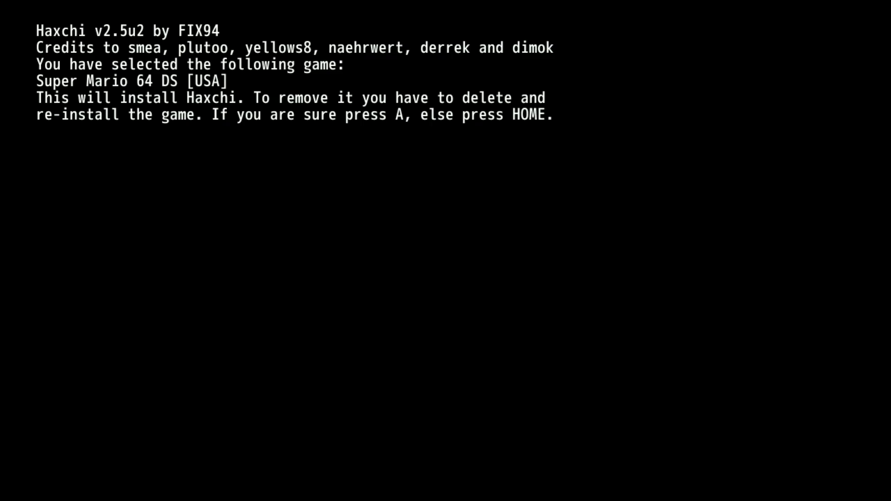
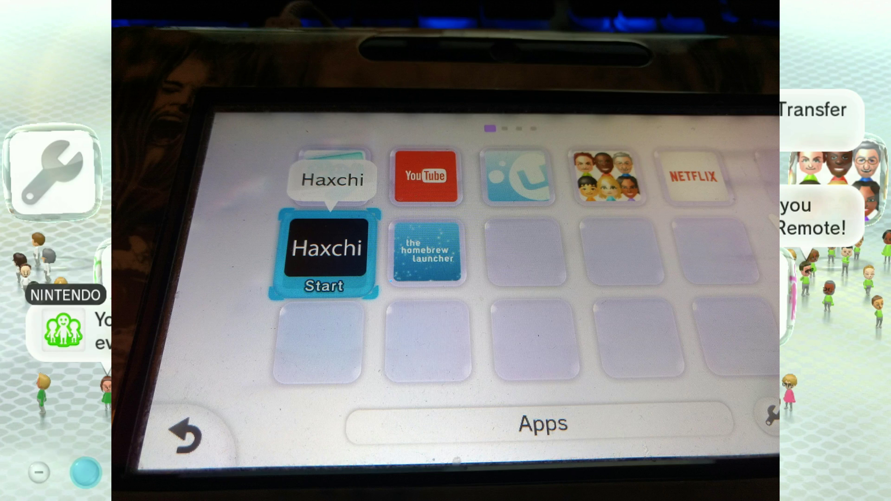
Start the Haxchi tile from the Wii U Menu to bring up Homebrew Launcher v1.4
{"action": "key", "text": "Return"}
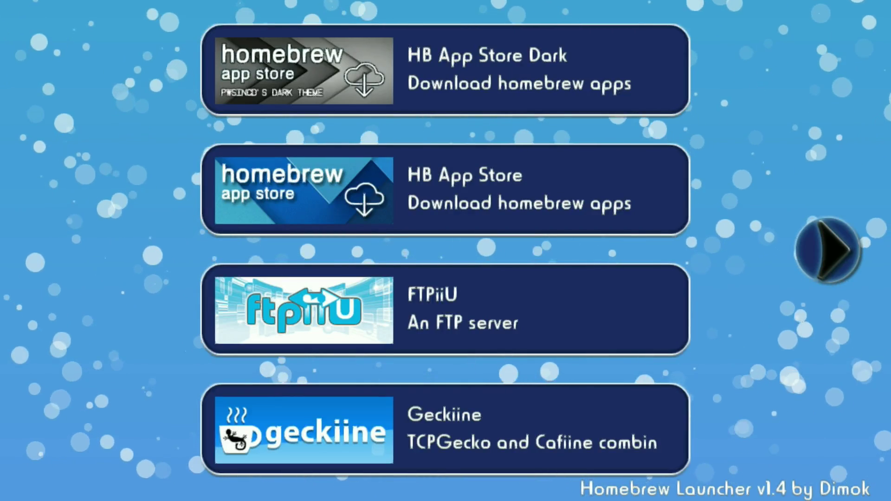
Flip past the Haxchi/HBL2HBC and Loadiine/Mocha/Saviine pages to the SDCafiine, TCPgecko and Transfer Tool page
{"action": "key", "text": "Right"}
{"action": "key", "text": "Right"}
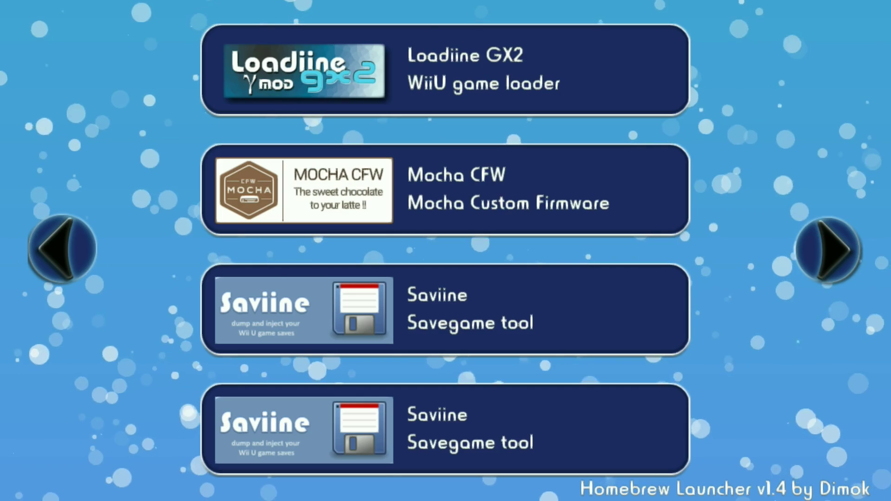
{"action": "key", "text": "Left"}
{"action": "key", "text": "Left"}
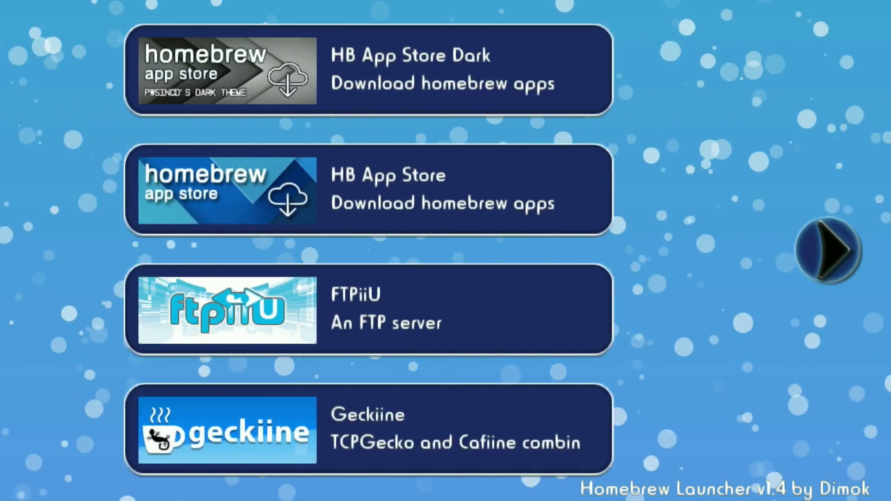
{"action": "key", "text": "Right"}
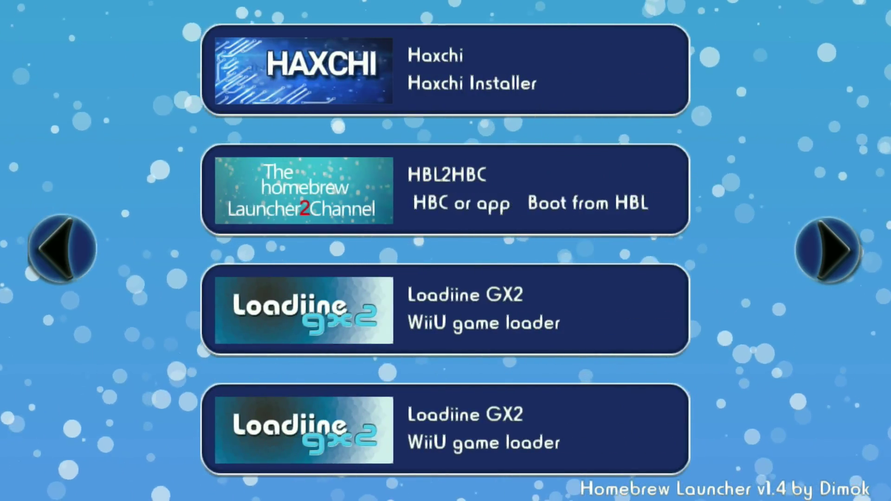
{"action": "key", "text": "Right"}
{"action": "key", "text": "Right"}
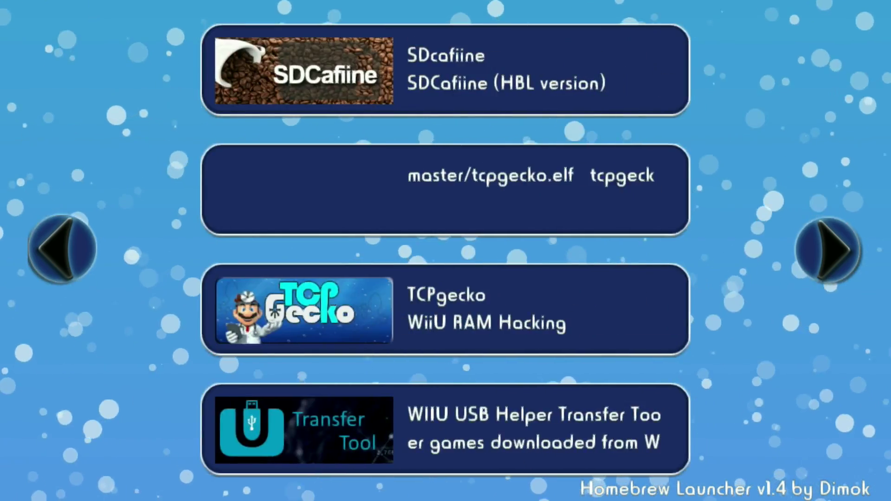
{"action": "key", "text": "Left"}
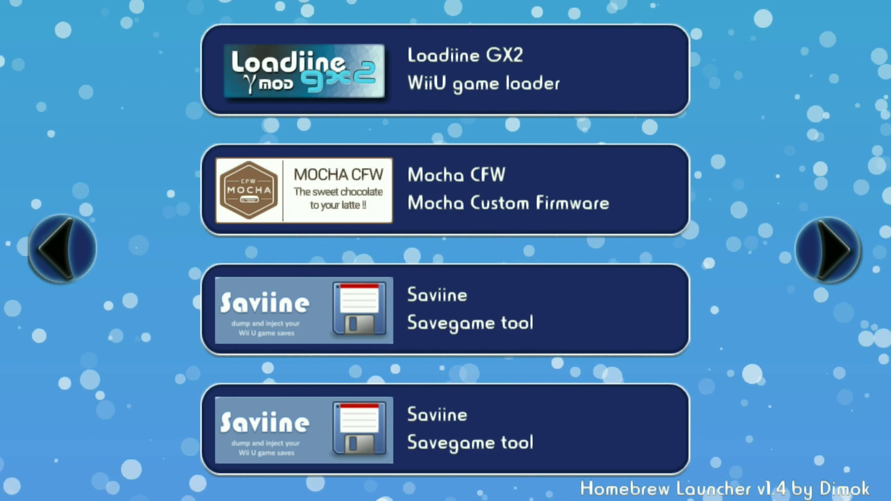
{"action": "key", "text": "Right"}
{"action": "key", "text": "Left"}
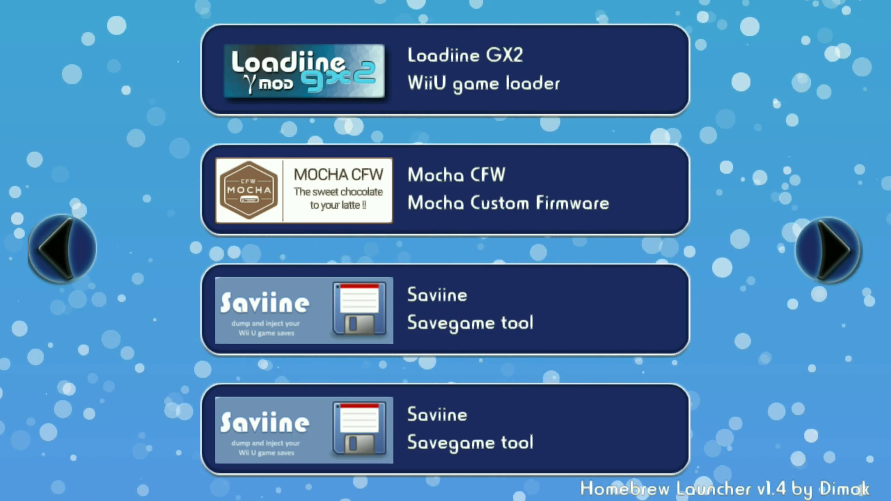
{"action": "key", "text": "Right"}
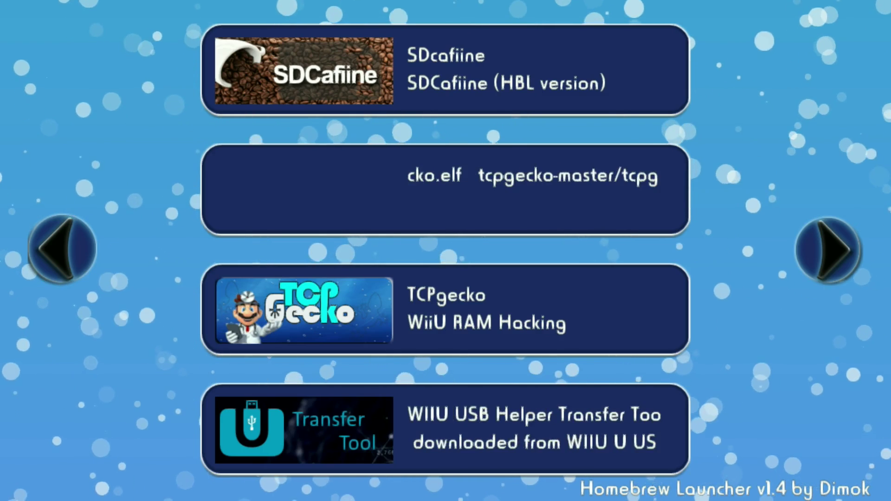
Show the final page with VBA Next and the WUP Installers, then return to the Loadiine, Mocha and Saviine page
{"action": "key", "text": "Right"}
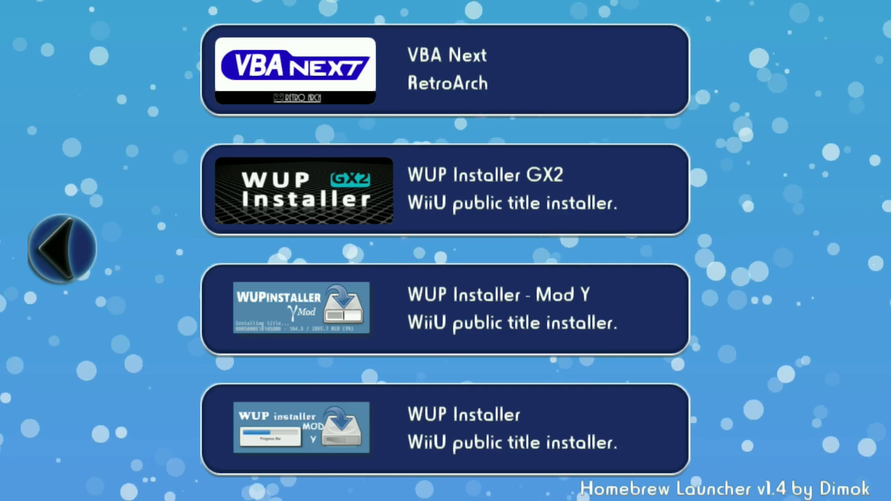
{"action": "key", "text": "Left"}
{"action": "key", "text": "Left"}
{"action": "key", "text": "Left"}
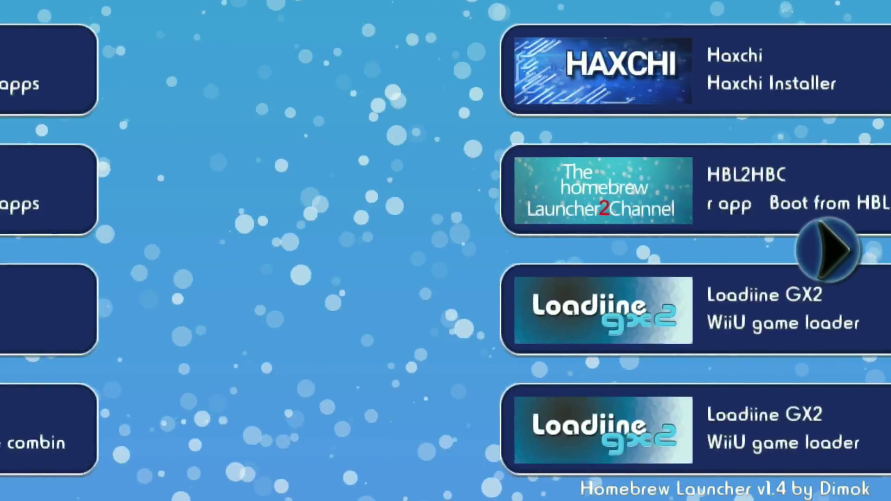
{"action": "key", "text": "Right"}
{"action": "key", "text": "Right"}
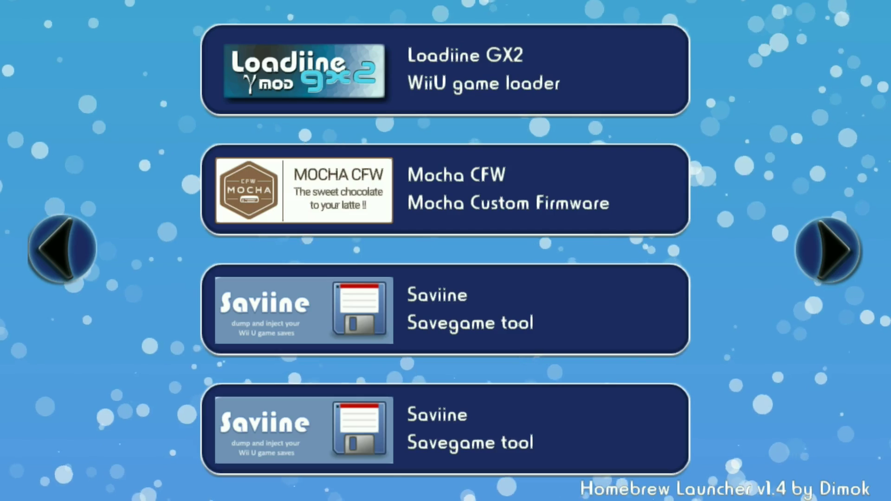